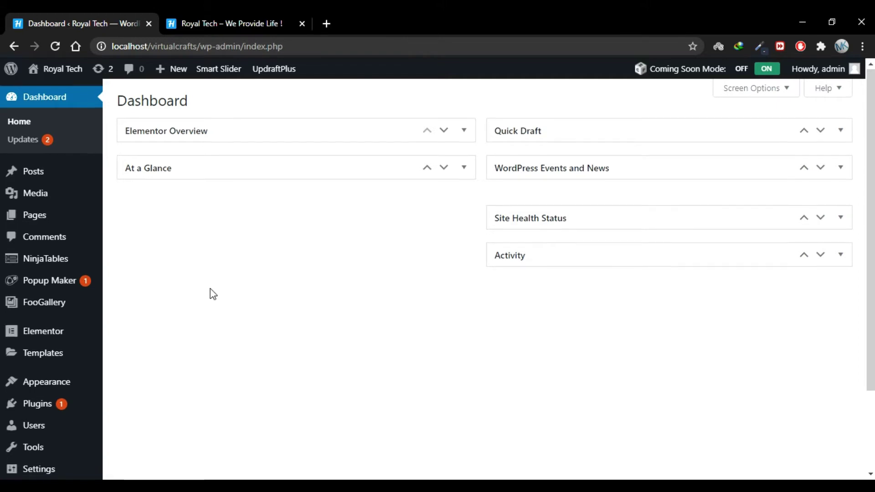
Open the Permalinks settings of the WordPress site
scroll(209, 293, "down", 3)
mouse_move(69, 370)
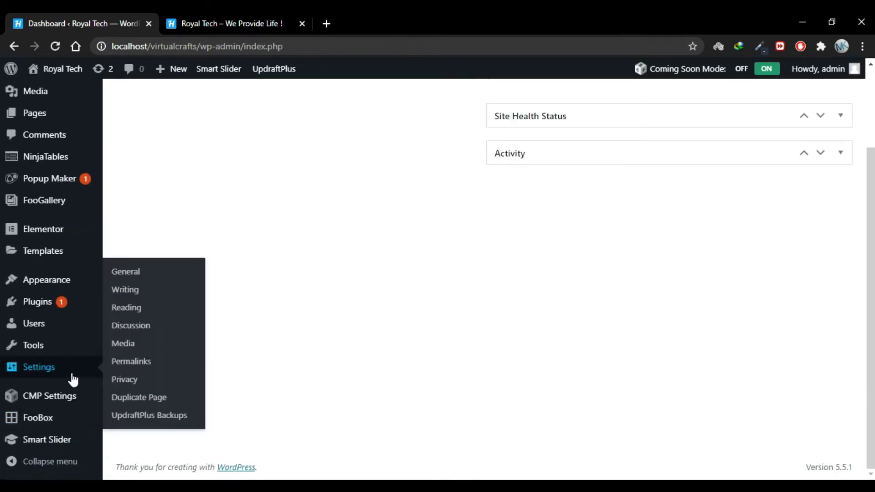
left_click(160, 361)
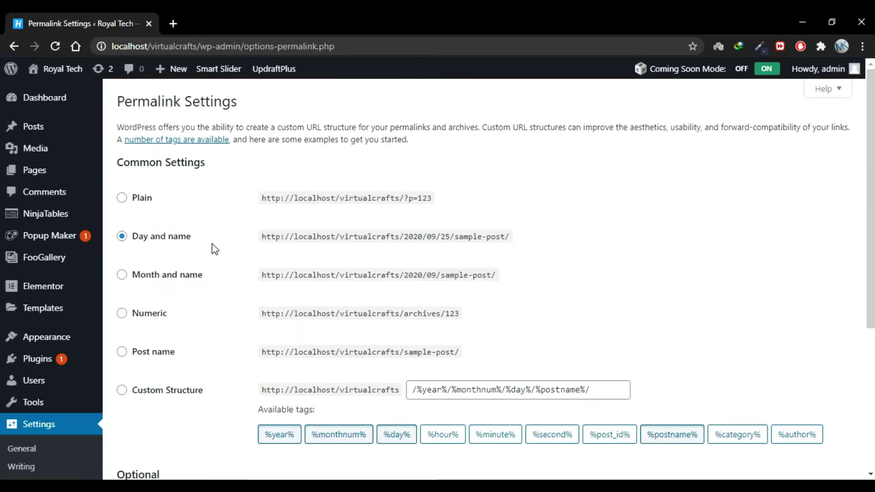
Open the Royal Tech site's front end in a new browser tab and switch to it
right_click(75, 92)
left_click(109, 101)
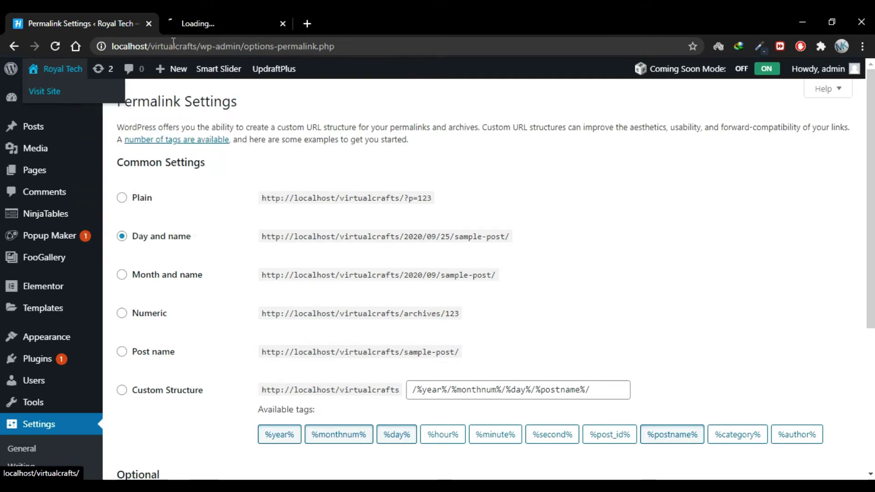
left_click(210, 13)
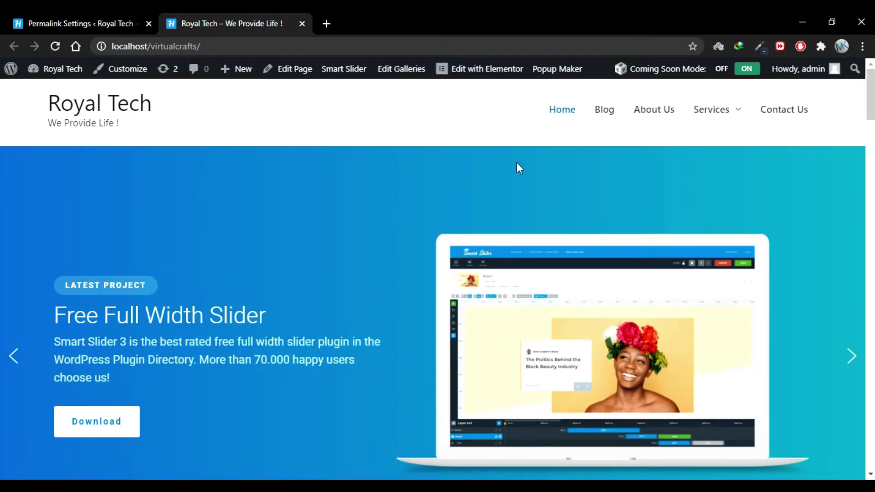
Visit the site's Blog and About Us pages, and open the "5 Diets You Must Have For A Healthy Body" post from the blog
left_click(605, 113)
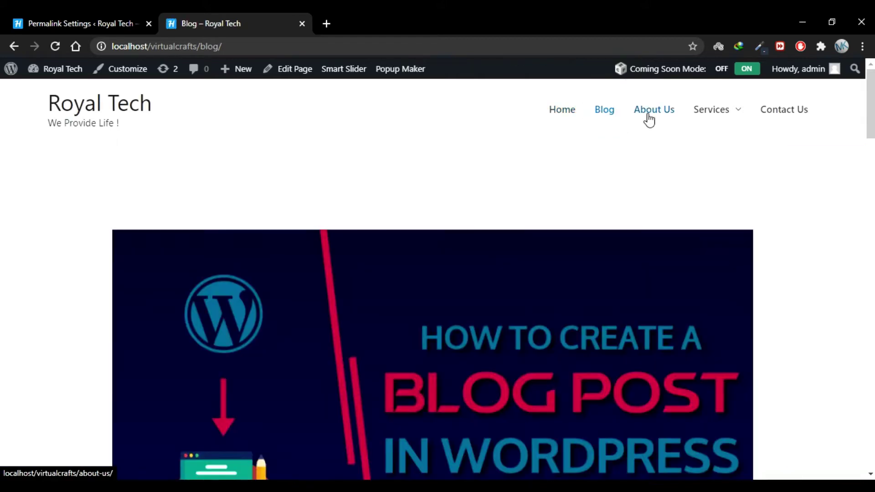
left_click(649, 119)
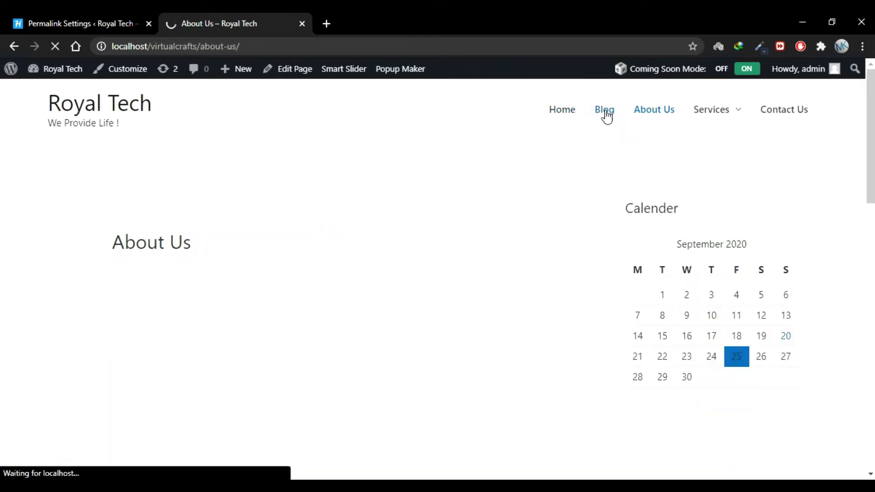
left_click(605, 112)
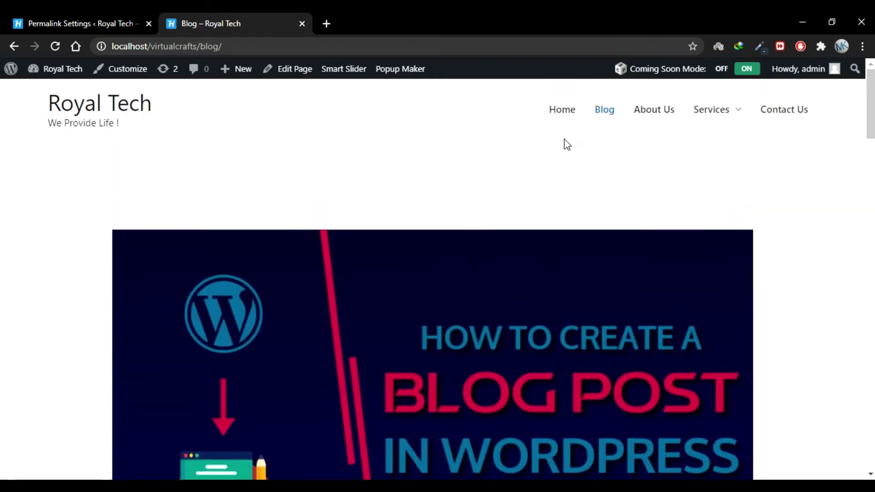
scroll(354, 258, "down", 8)
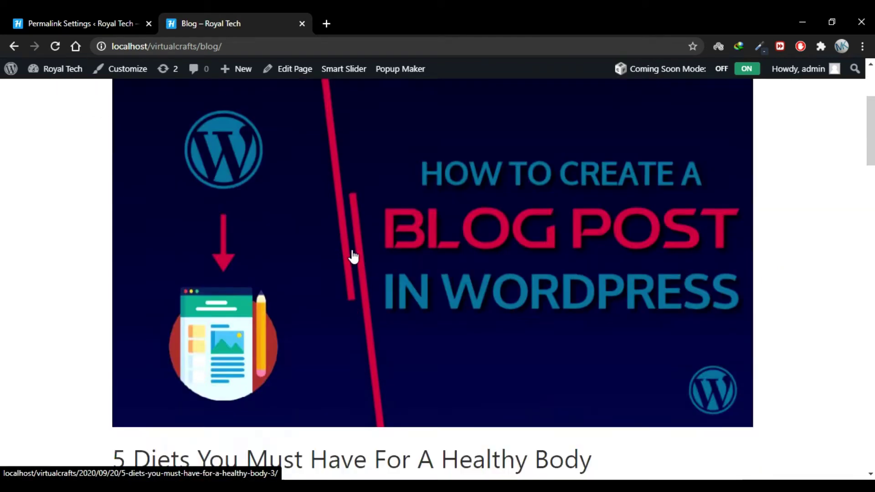
left_click(377, 279)
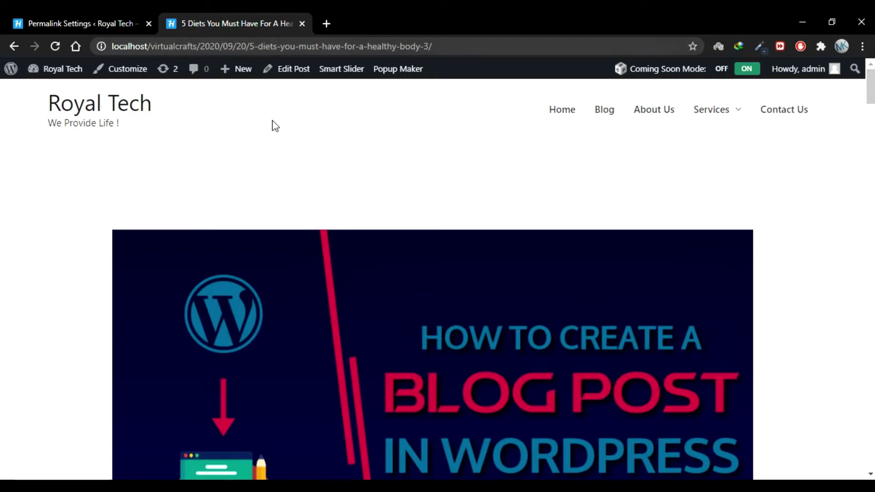
Set the permalink structure to Plain in Permalink Settings and save the changes
left_click(105, 19)
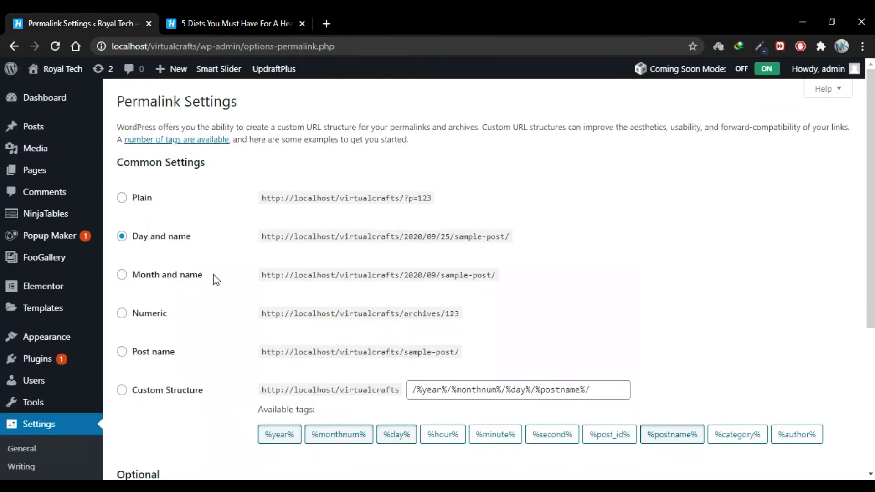
scroll(214, 274, "down", 1)
left_click(144, 190)
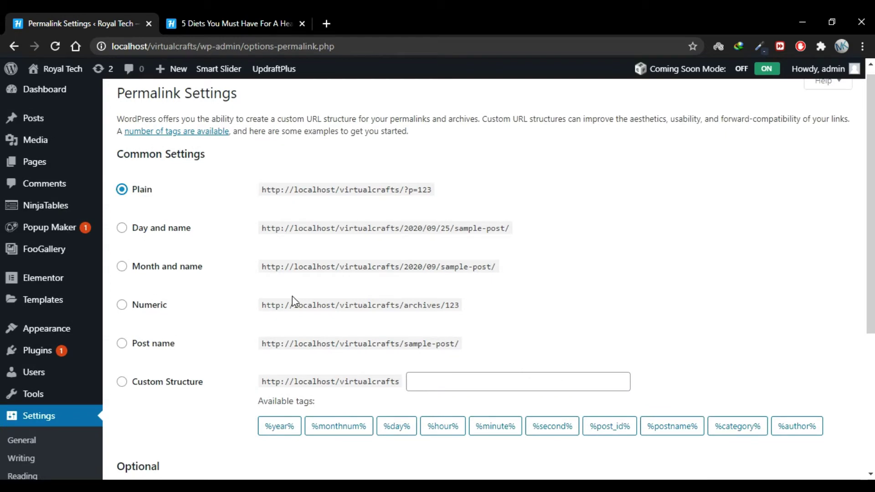
scroll(292, 296, "down", 4)
left_click(174, 453)
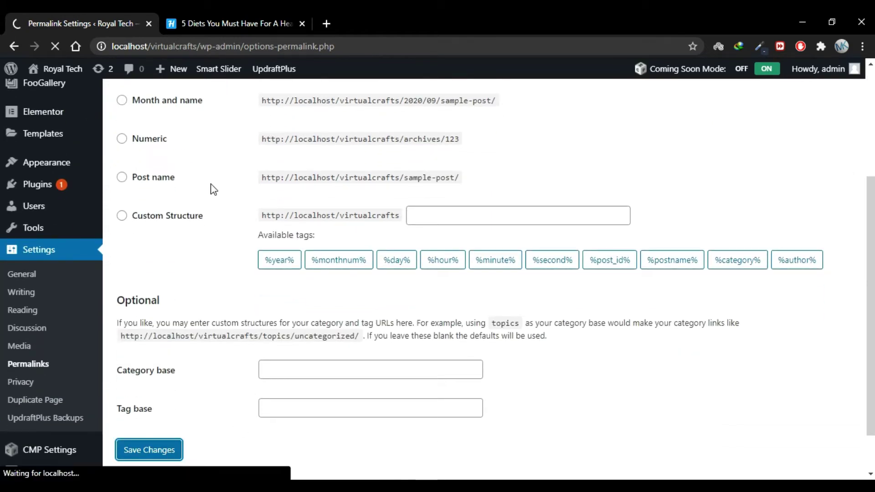
Reload the "5 Diets You Must Have For A Healthy Body" post page, inspect the response, and return to the blog page
left_click(222, 24)
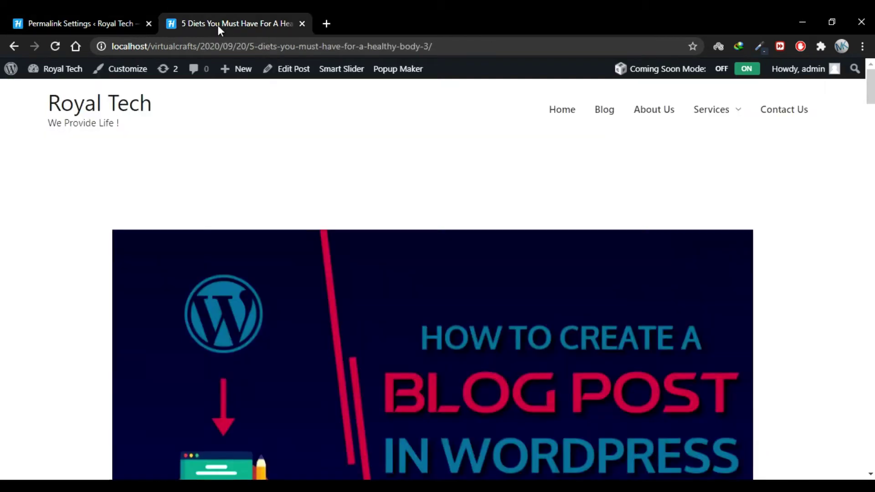
left_click(56, 45)
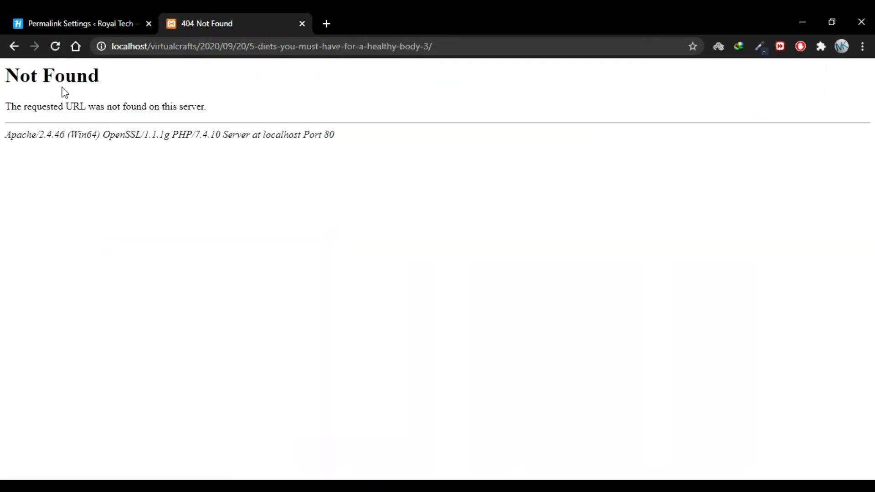
left_click_drag(3, 79, 133, 74)
left_click(134, 77)
left_click(14, 46)
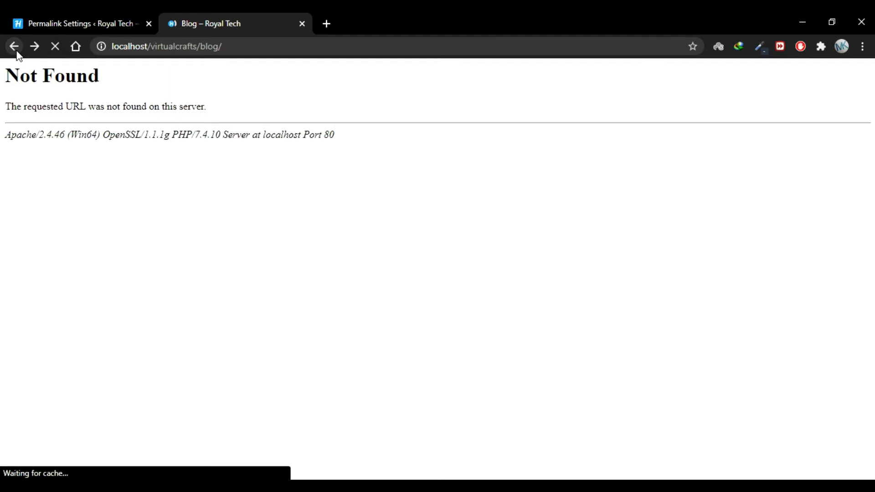
Test the site's About Us and Contact Us links, returning to the blog page after each one
scroll(633, 155, "up", 6)
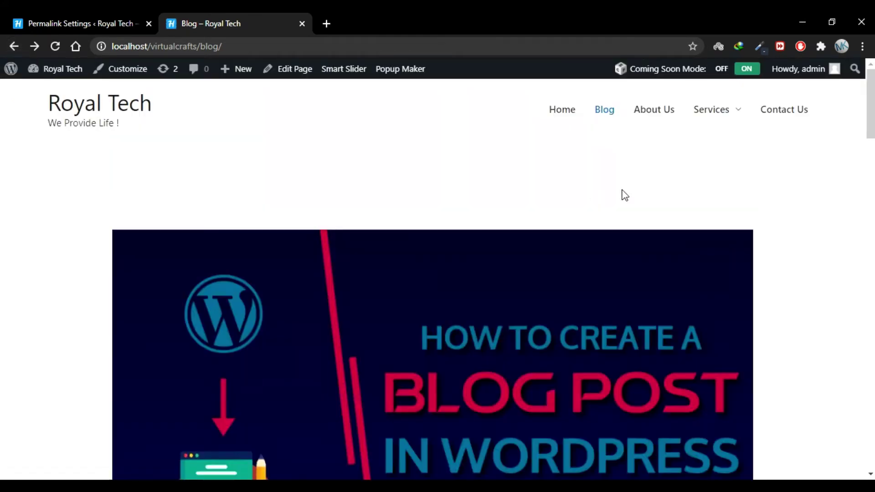
left_click(654, 111)
left_click(13, 47)
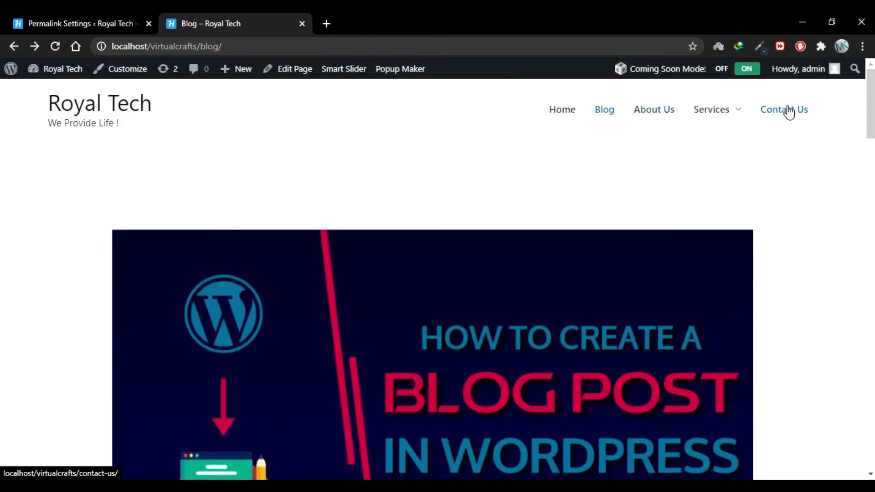
left_click(789, 111)
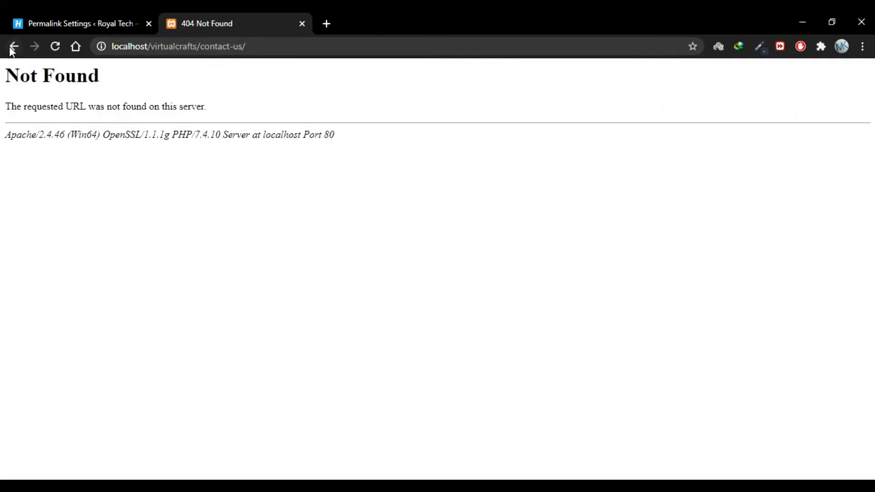
left_click(13, 46)
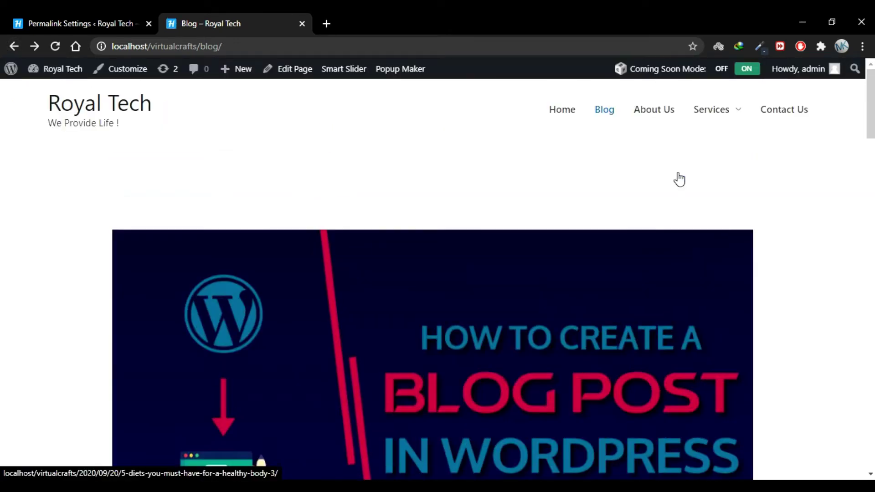
Test the link on the "5 Diets You Must Have For A Healthy Body" post title and return to the blog page
scroll(677, 178, "down", 7)
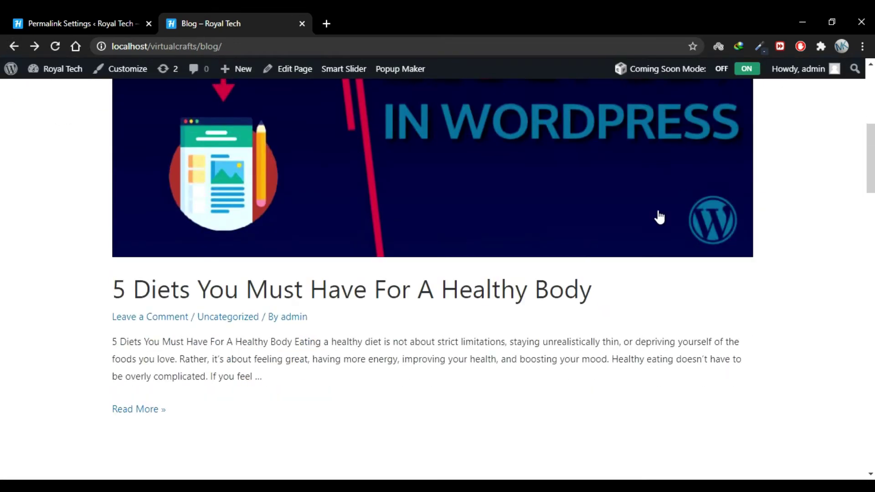
left_click(511, 296)
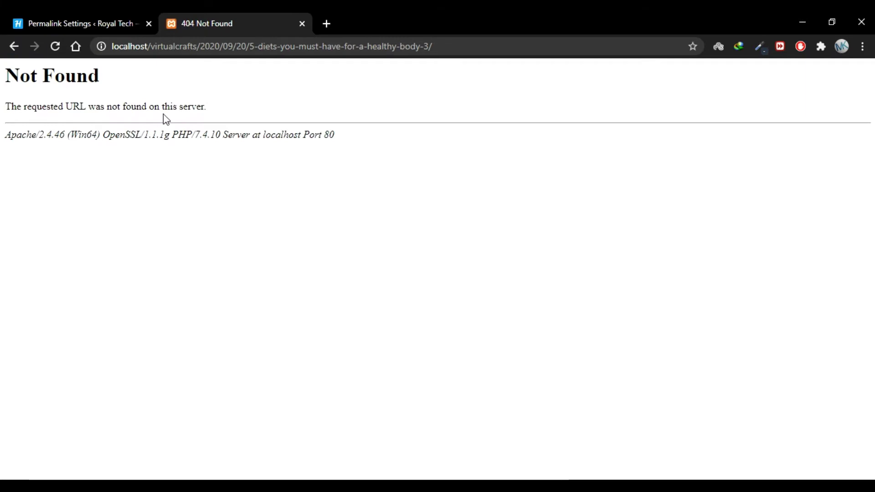
left_click(14, 46)
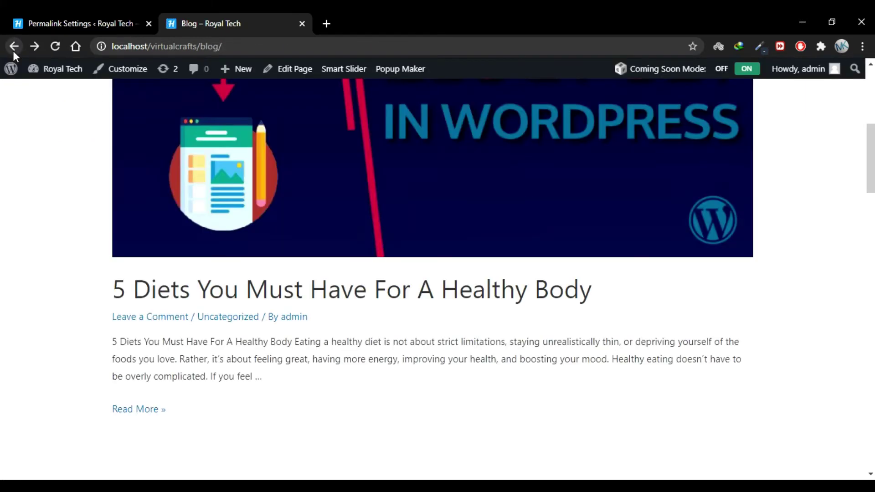
Switch to File Explorer and open httpd.conf from C:\xampp\apache\conf in a maximized Notepad window
left_click(78, 23)
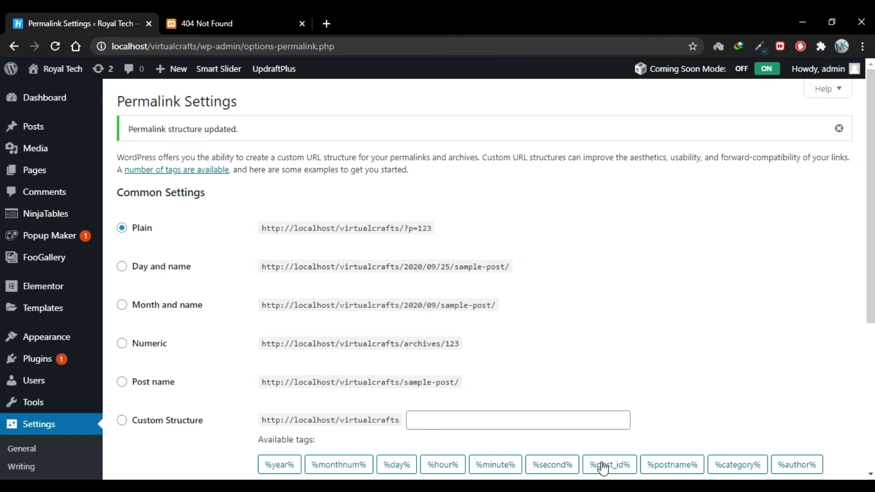
left_click(605, 487)
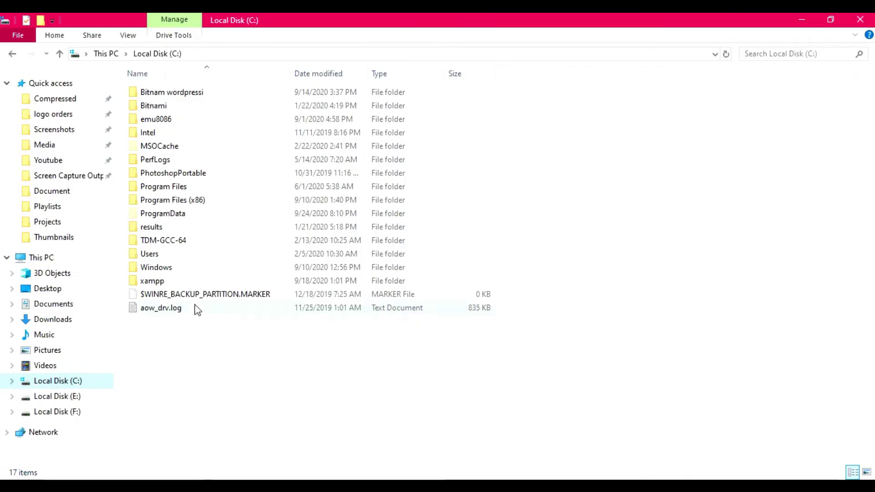
double_click(176, 282)
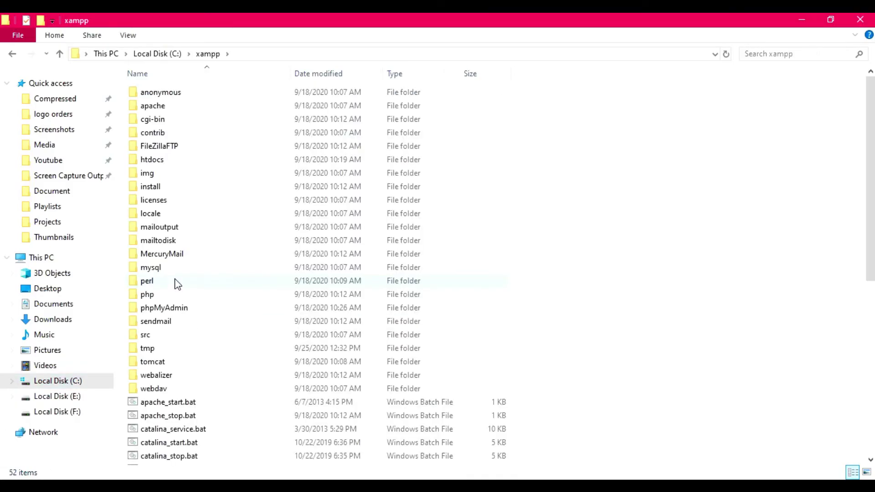
double_click(190, 108)
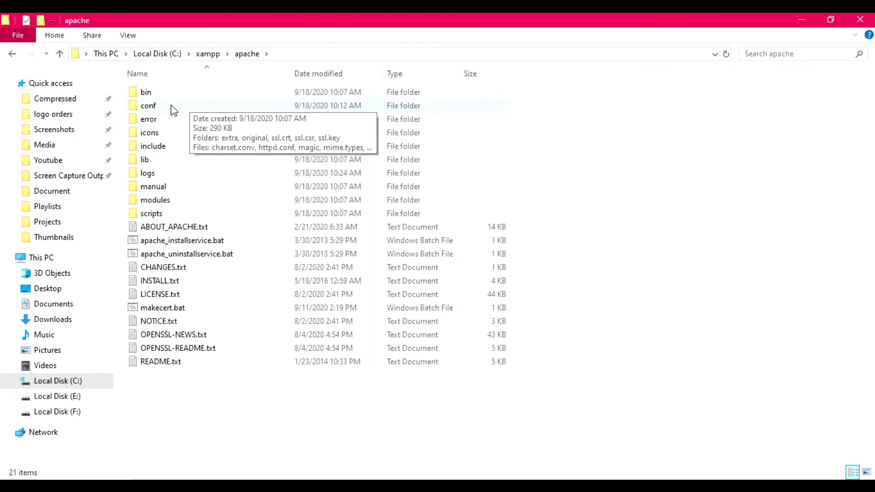
double_click(171, 105)
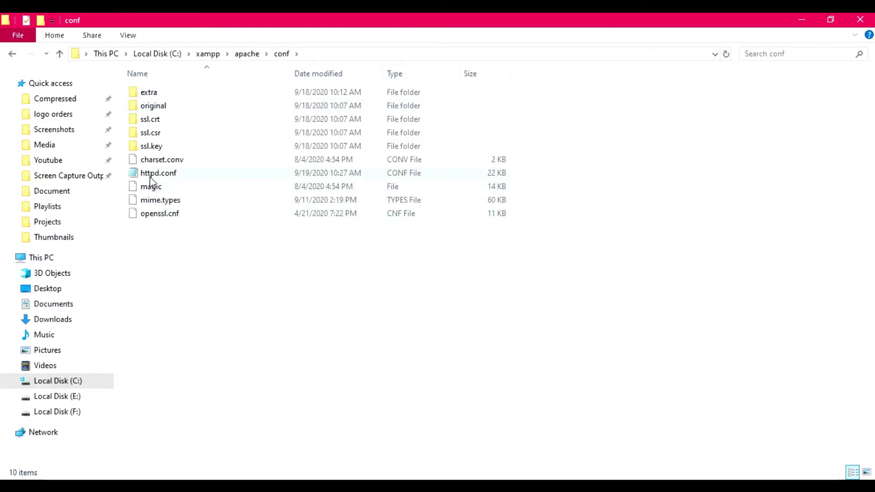
double_click(188, 175)
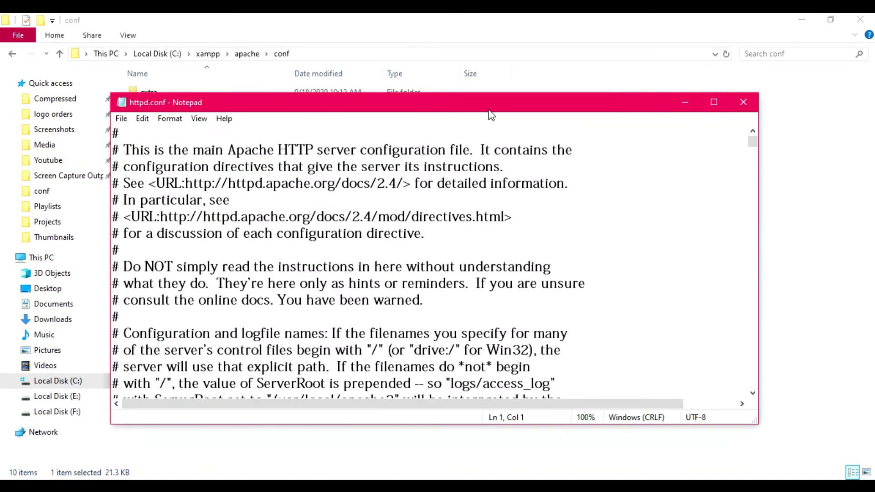
left_click(713, 101)
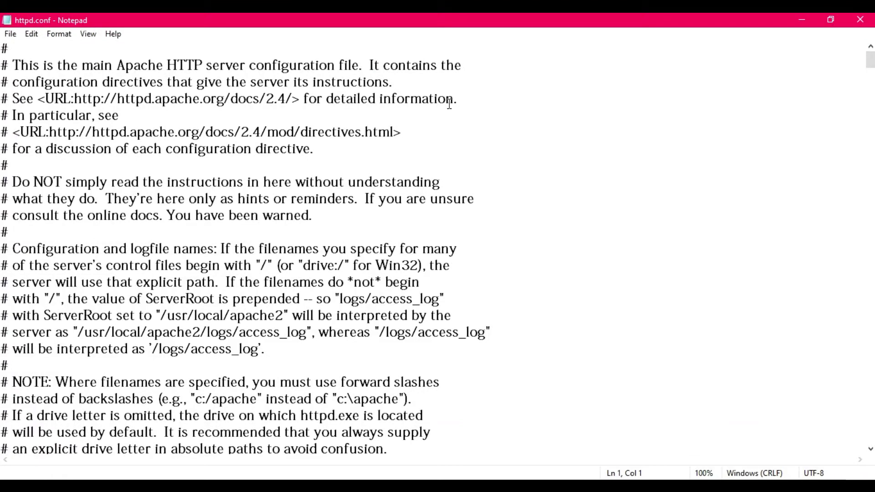
Search httpd.conf for "mod_rewrite" and place the cursor at the end of the matching LoadModule line
key("ctrl+f")
key("BackSpace")
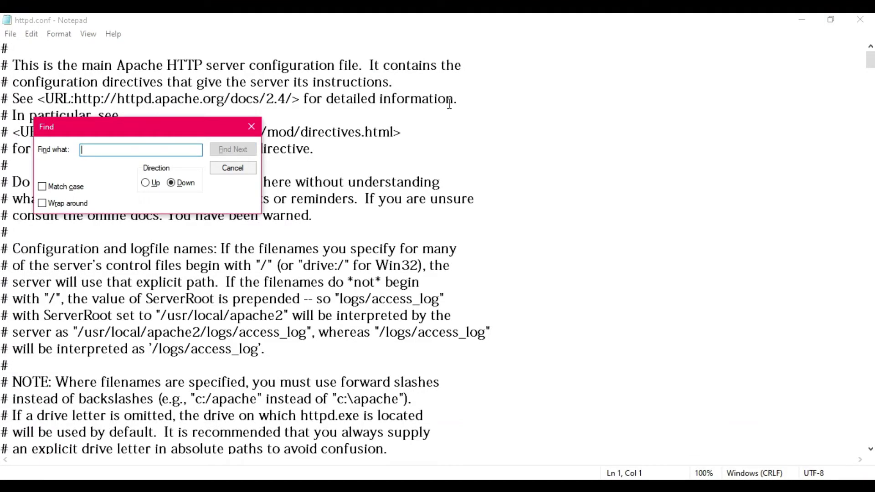
type("mod_rewrite")
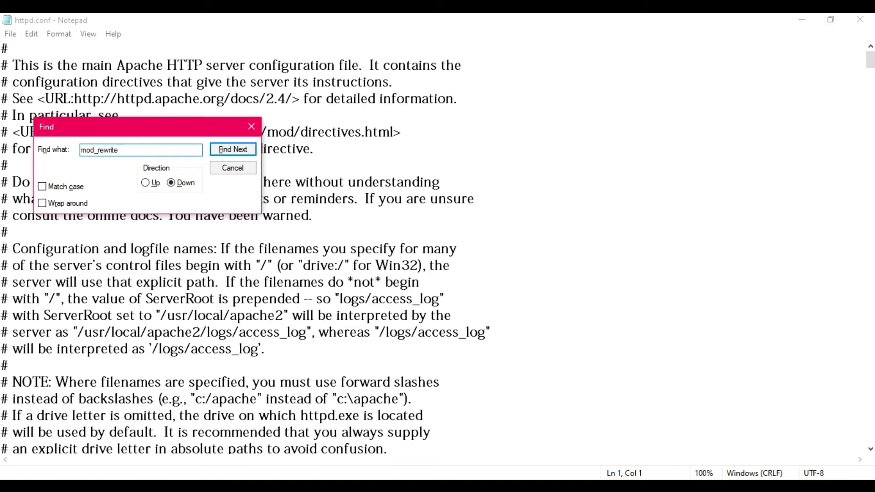
left_click(237, 151)
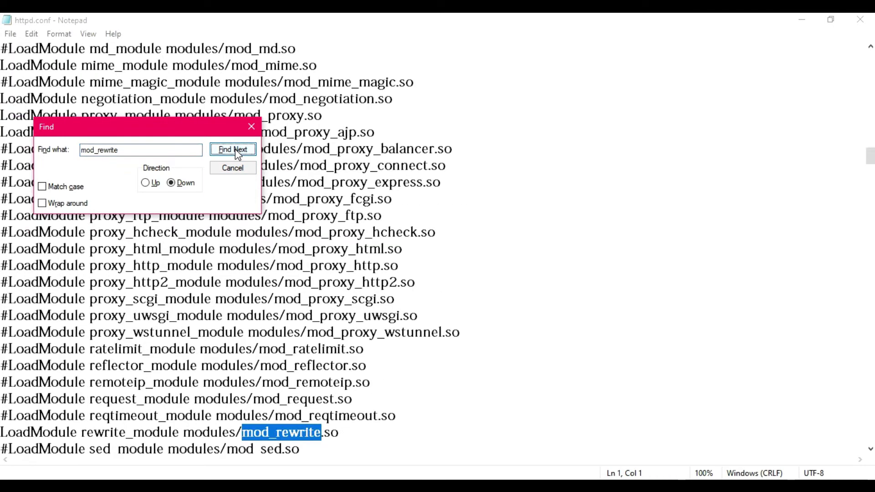
left_click(341, 435)
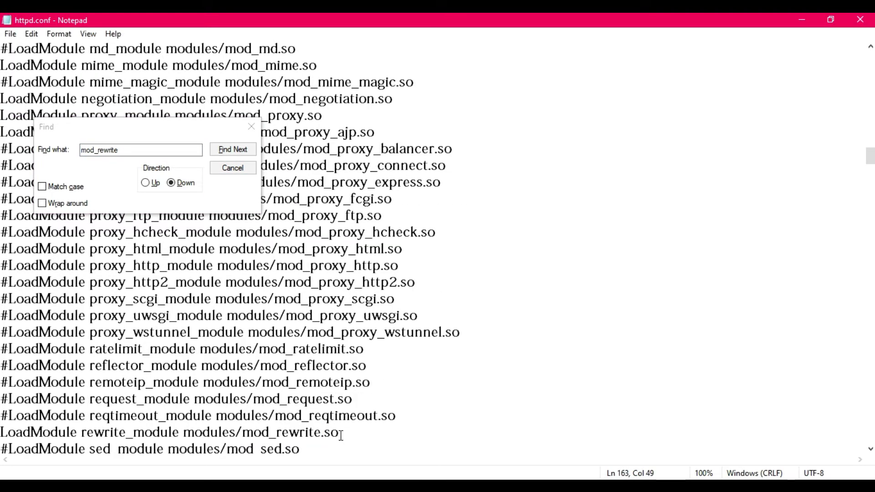
Examine whether the LoadModule rewrite_module line starts with a # comment mark, comparing it with the reqtimeout_module line above
left_click_drag(341, 436, 2, 433)
key("End")
left_click_drag(10, 416, 2, 415)
left_click(2, 416)
mouse_move(2, 431)
left_mouse_down()
mouse_move(367, 434)
mouse_move(6, 432)
left_mouse_up()
left_click(350, 436)
left_click(7, 433)
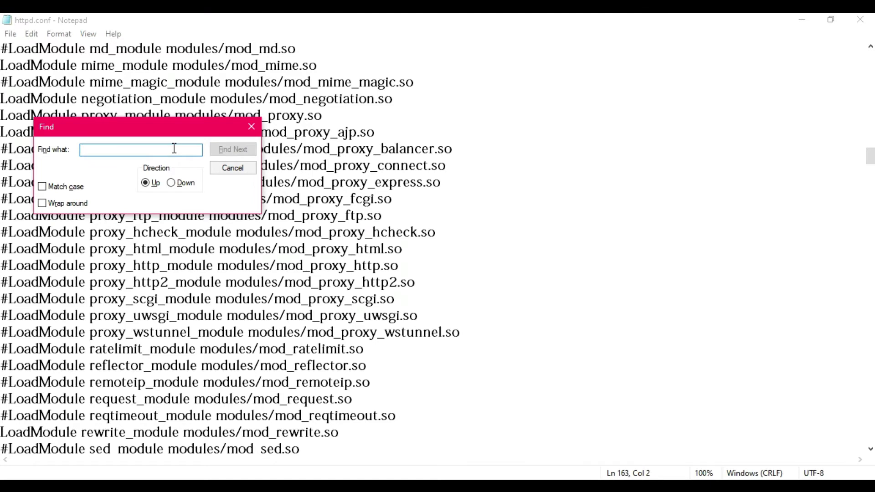
Search down through httpd.conf for "AllowOverride" and change its value to All in the <Directory /> block
type("Allow")
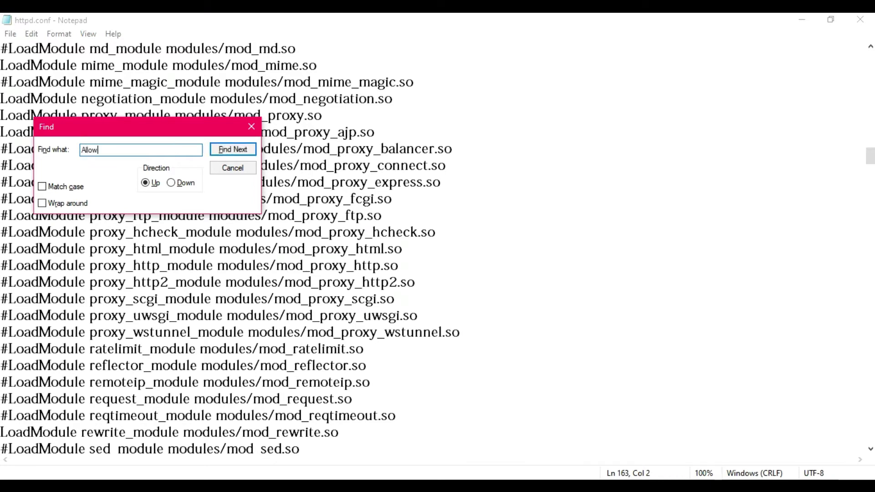
type("Override")
left_click(229, 150)
left_click(177, 186)
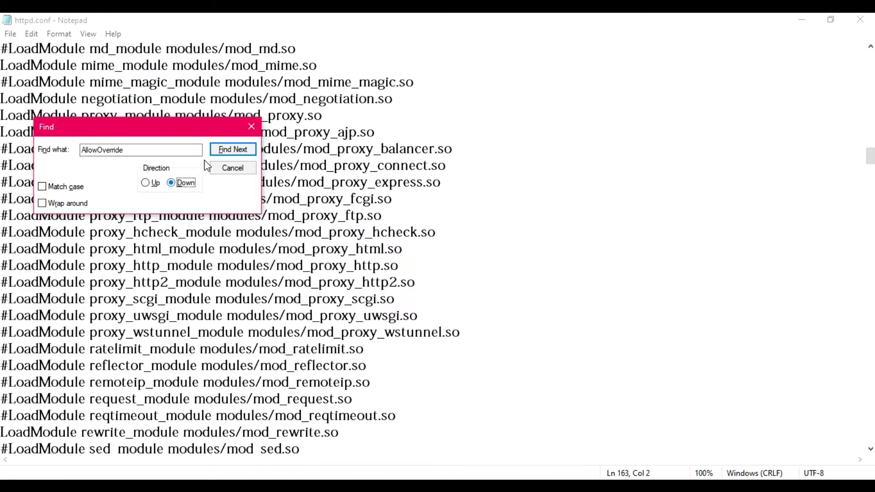
left_click(240, 150)
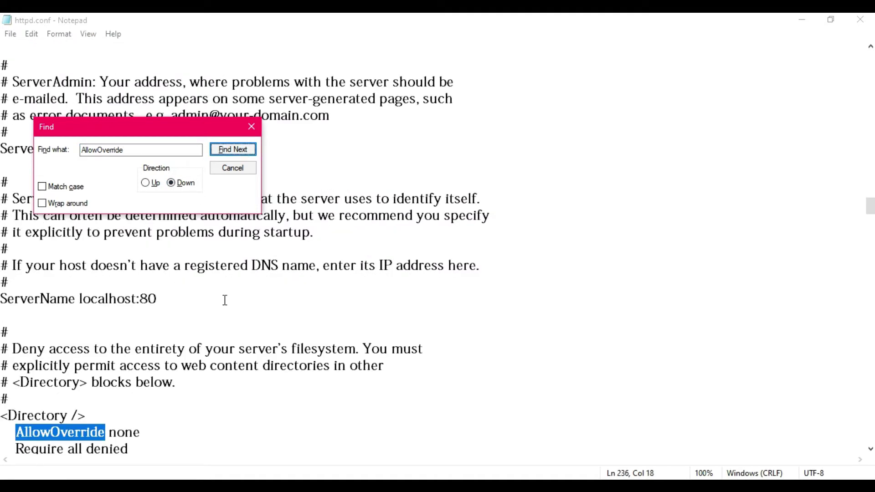
scroll(209, 278, "down", 1)
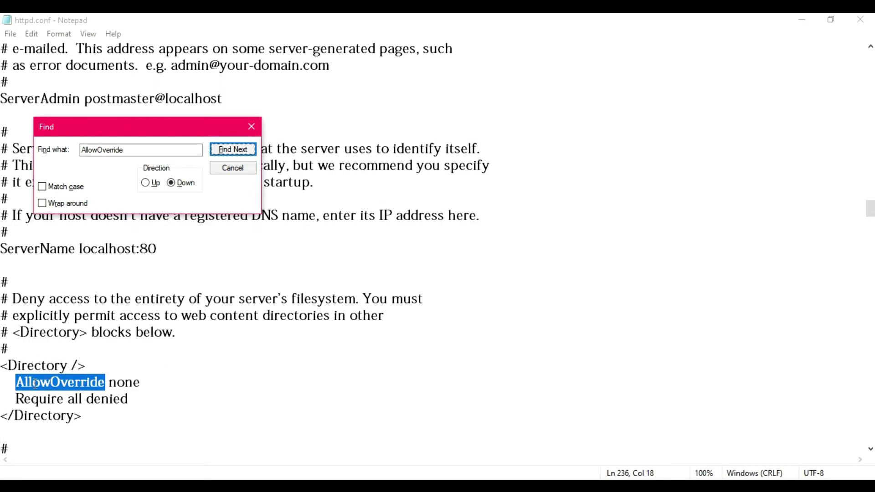
left_click_drag(141, 382, 110, 383)
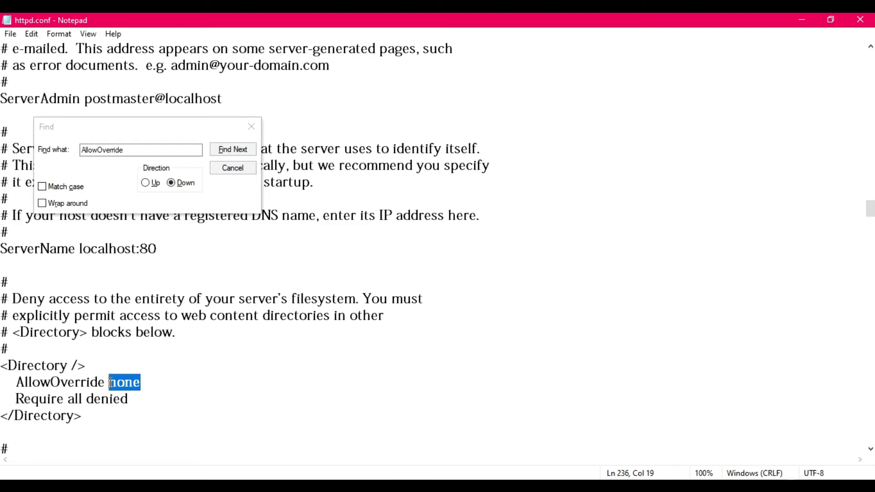
type("All")
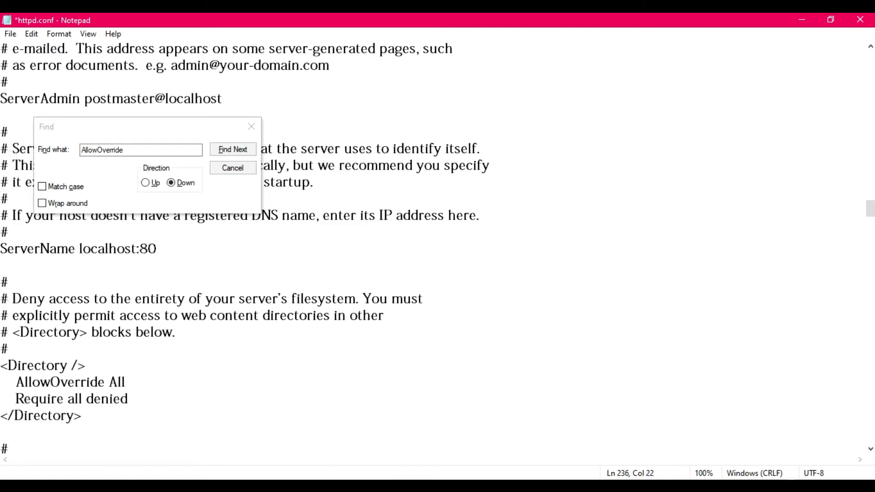
Check the AllowOverride values at the remaining matches in httpd.conf, including the htdocs and cgi-bin blocks, and close the search
left_click(236, 154)
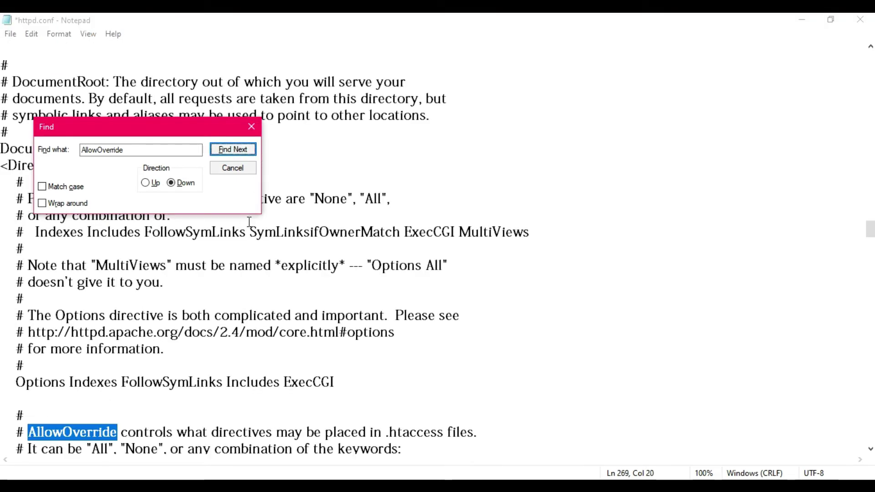
left_click(242, 154)
left_click(241, 155)
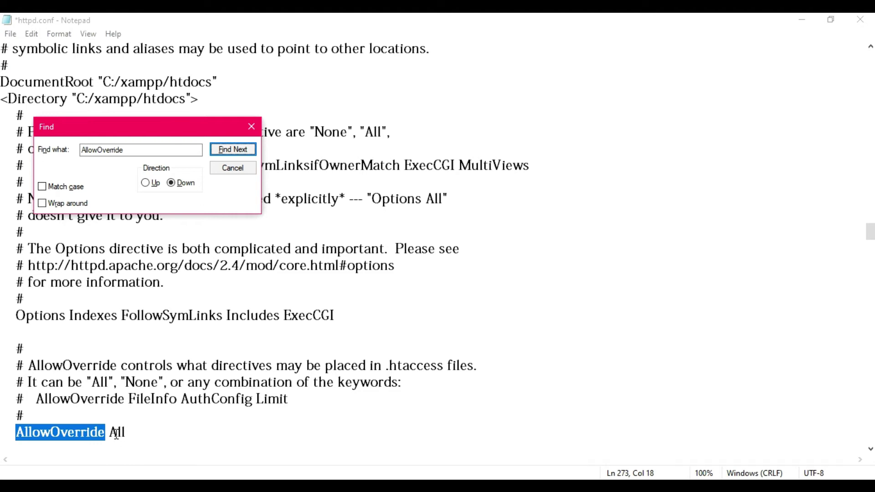
left_click(243, 154)
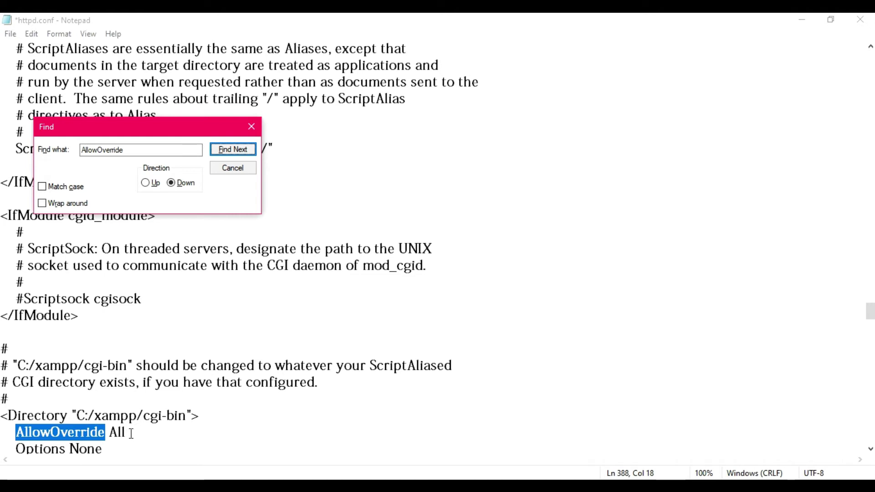
left_click(231, 151)
left_click(492, 300)
left_click(249, 166)
Save httpd.conf and close Notepad
left_click(9, 35)
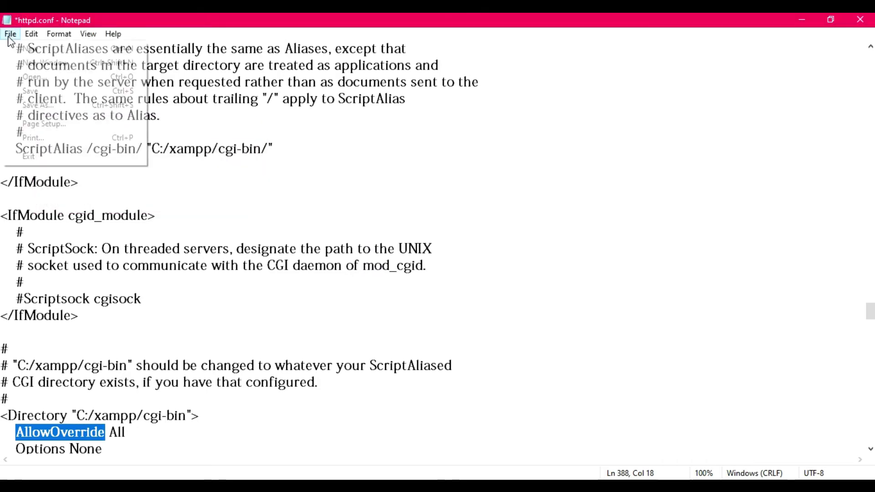
left_click(58, 91)
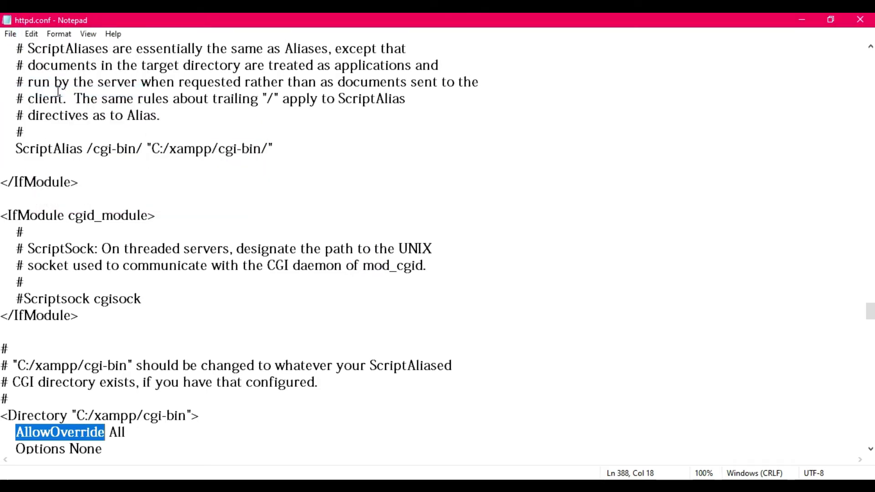
key("alt+F4")
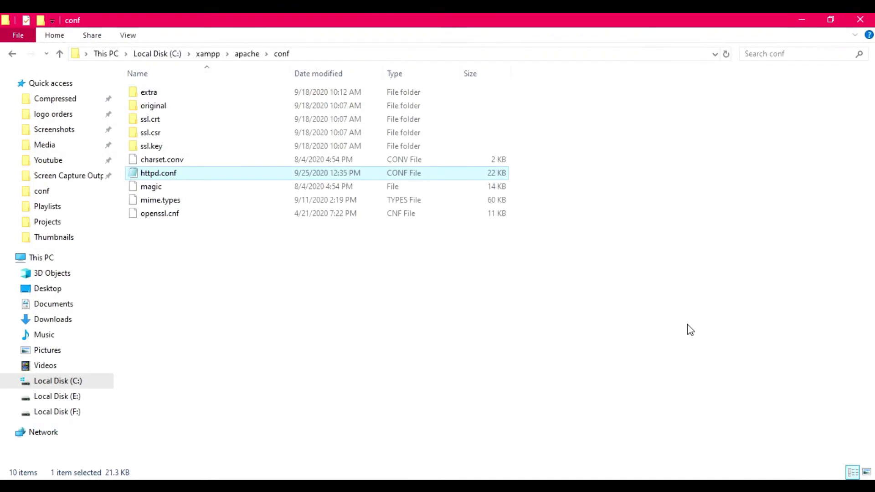
Switch to the XAMPP Control Panel, stop Apache and MySQL, and close the panel
key("alt+Tab")
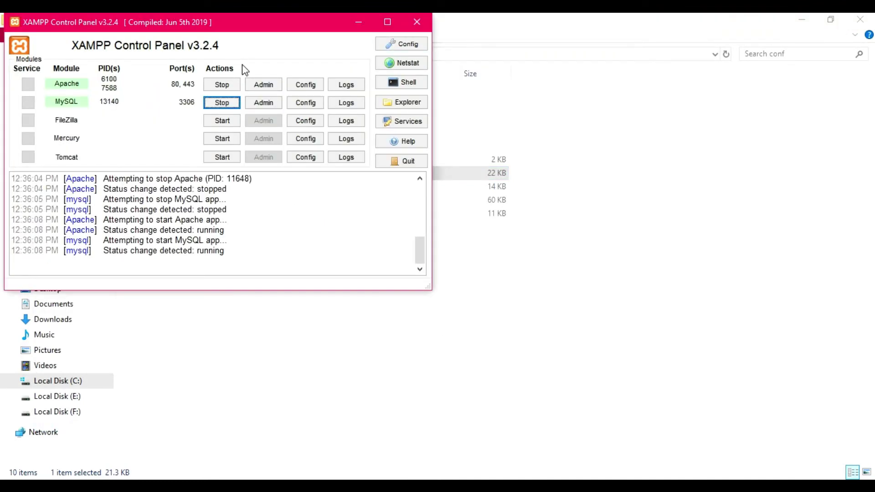
left_click(221, 84)
left_click(222, 102)
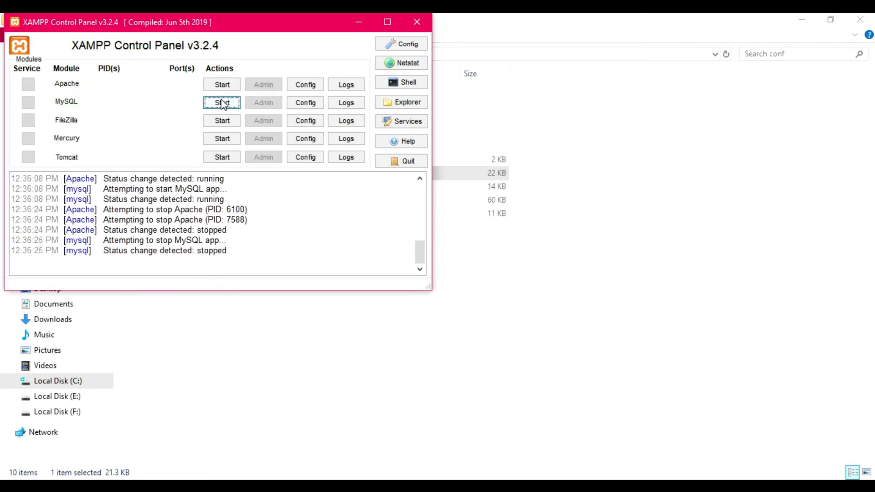
left_click(426, 27)
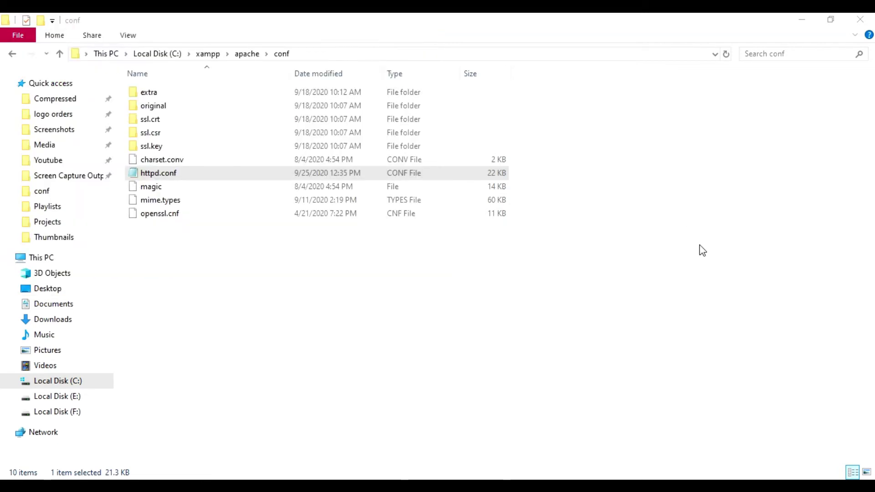
Reopen the XAMPP Control Panel, start Apache and MySQL, and minimize the panel
key("super")
type("xam")
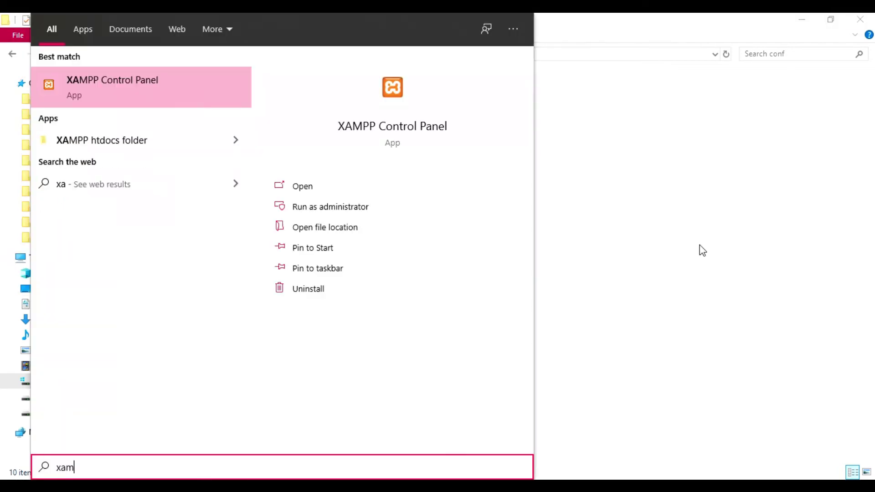
key("Return")
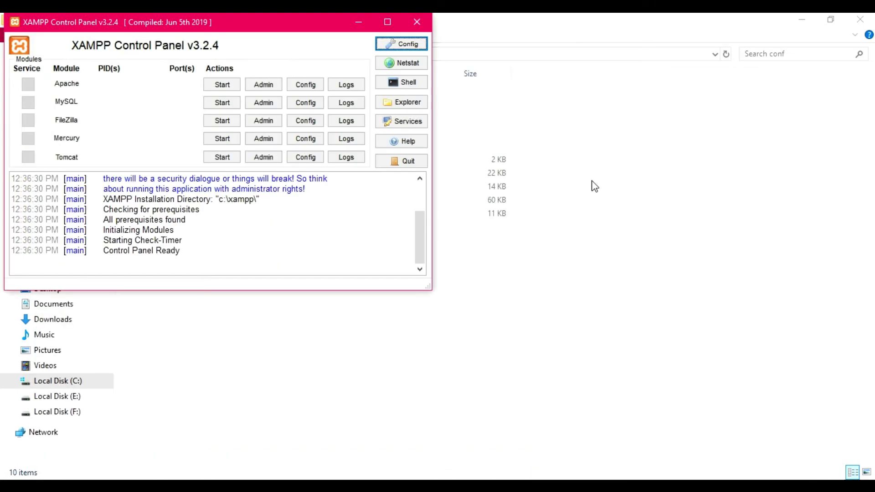
left_click(223, 86)
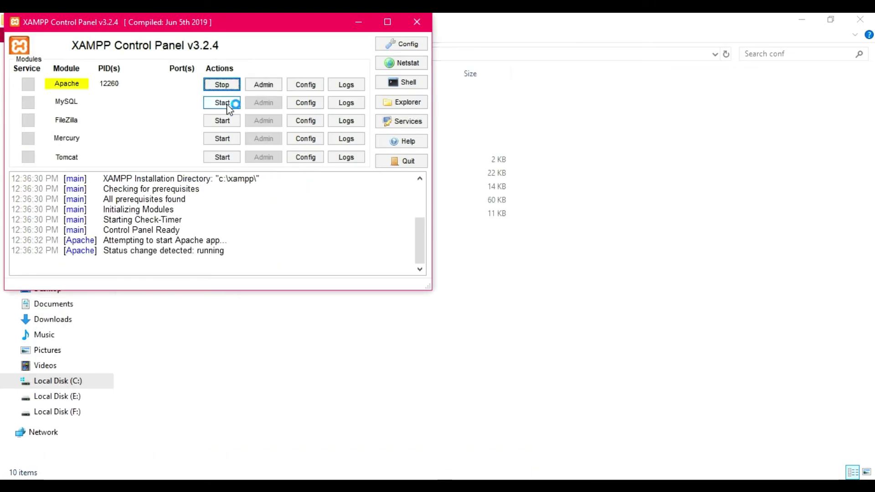
left_click(228, 104)
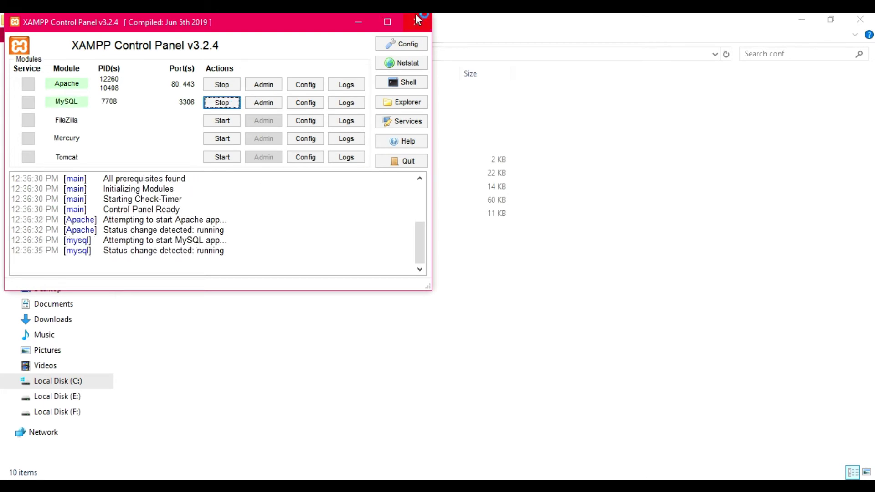
left_click(363, 21)
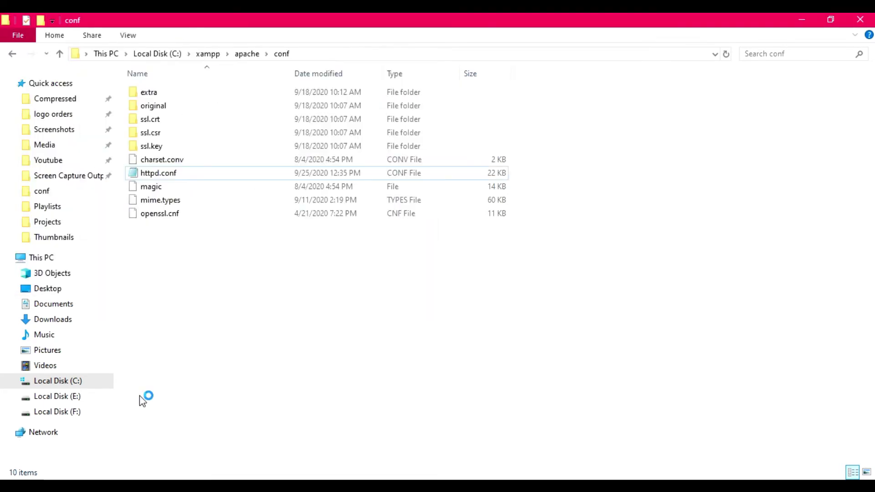
Switch to the browser tab with the Royal Tech site and test the Home, Contact Us, About Us and Blog pages
key("alt+Tab")
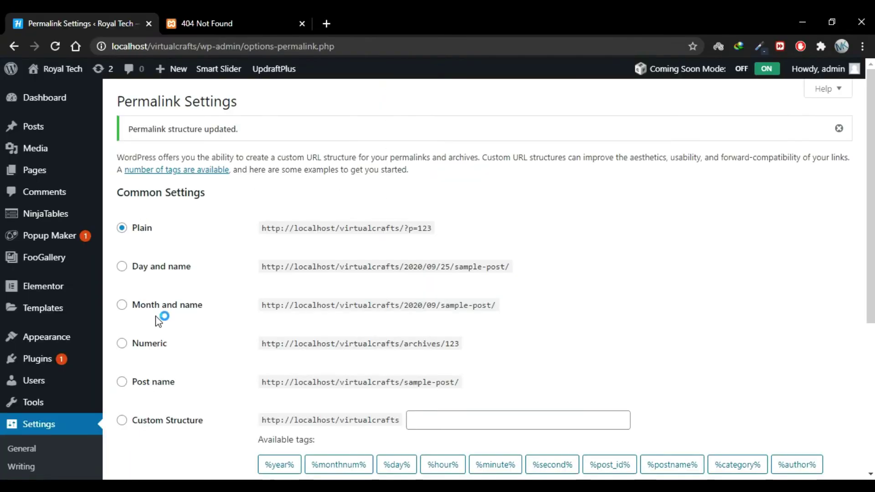
left_click(222, 14)
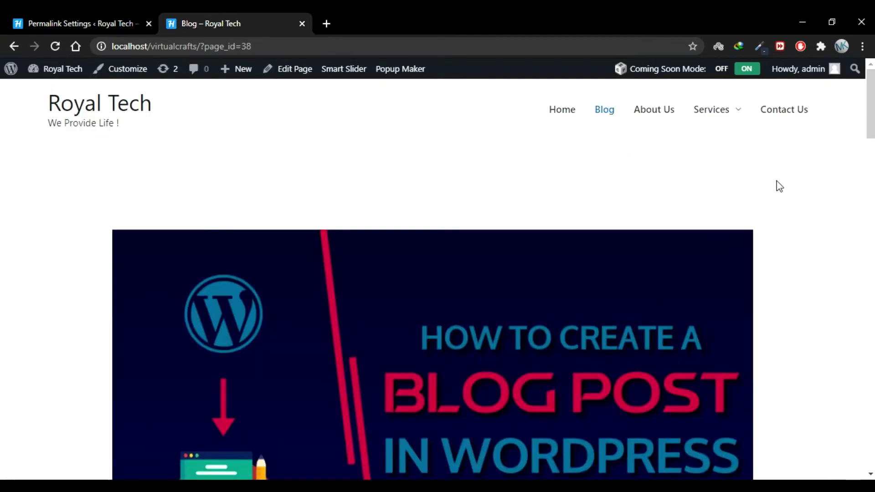
left_click(563, 114)
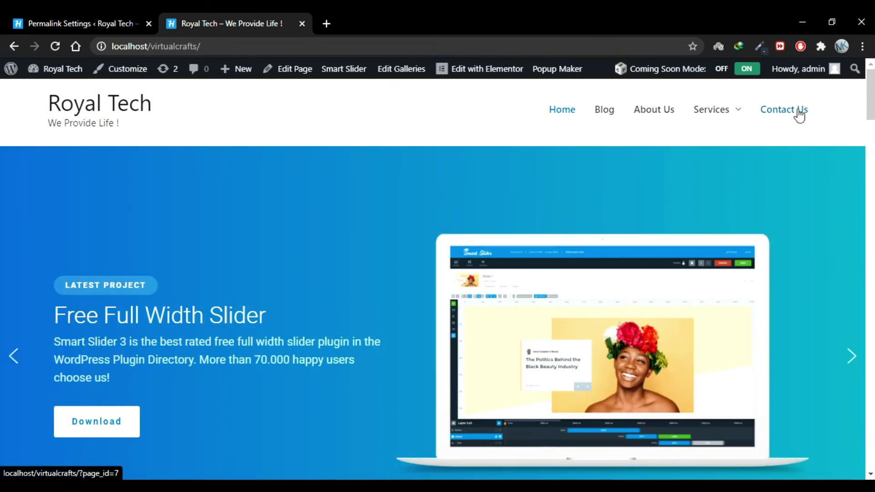
left_click(799, 116)
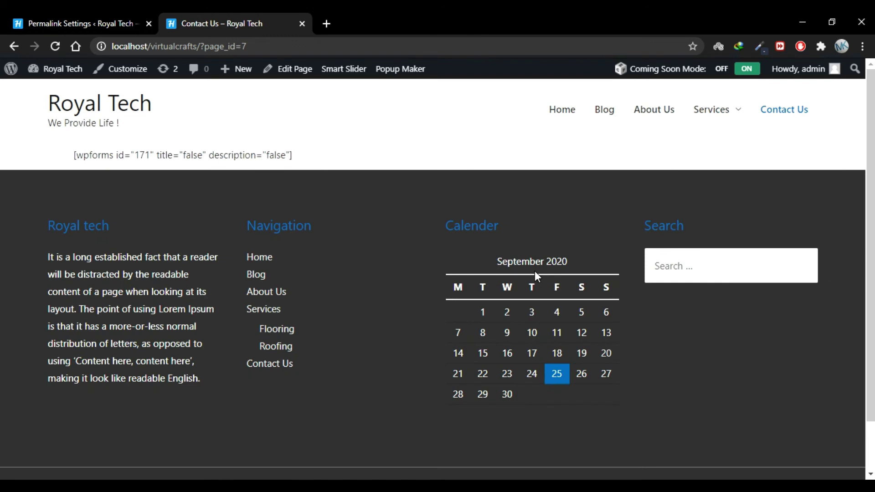
scroll(535, 271, "down", 1)
scroll(535, 271, "up", 1)
scroll(535, 272, "down", 1)
scroll(535, 272, "up", 1)
left_click(639, 112)
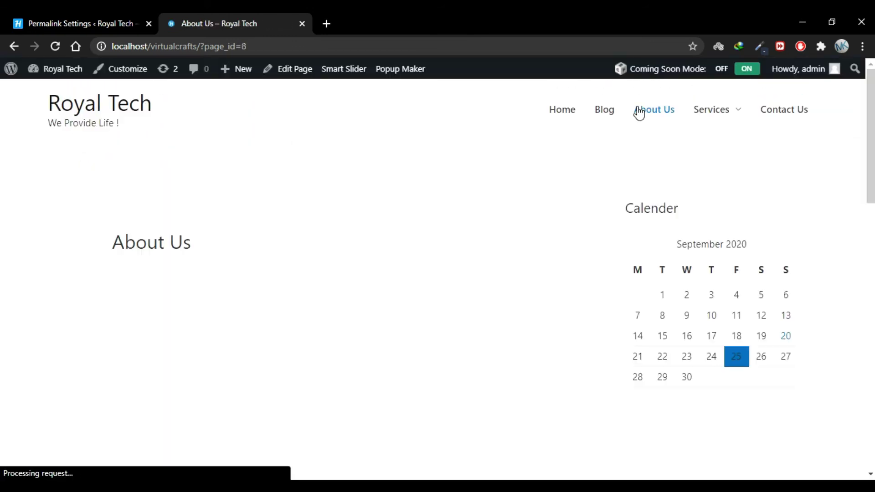
left_click(604, 114)
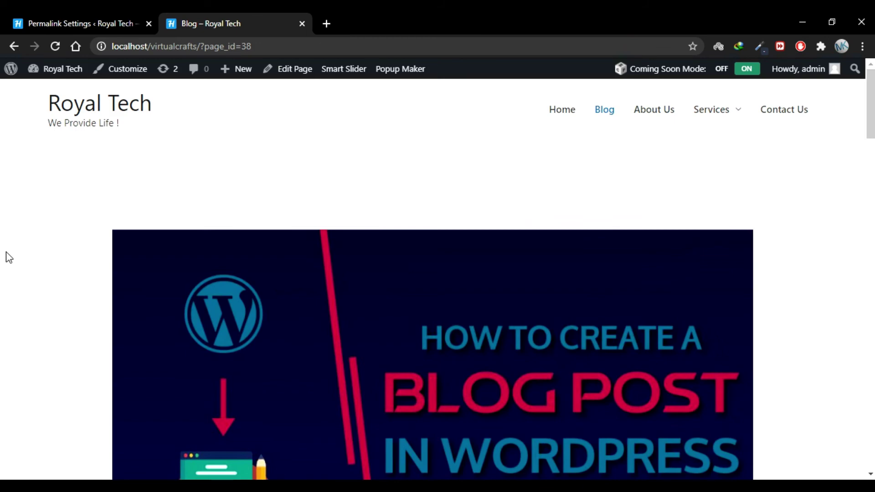
Open the "5 Diets You Must Have For A Healthy Body" post from the blog page and examine the ending of its URL
scroll(7, 257, "down", 8)
left_click(165, 271)
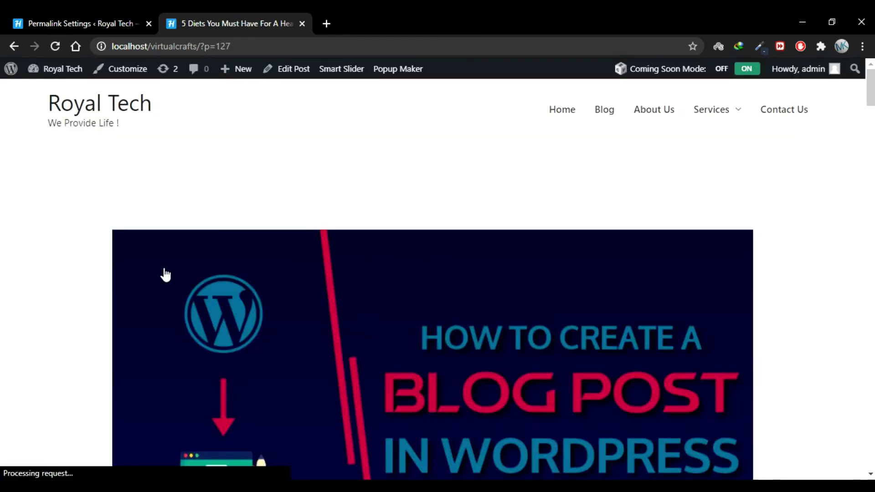
scroll(58, 281, "down", 9)
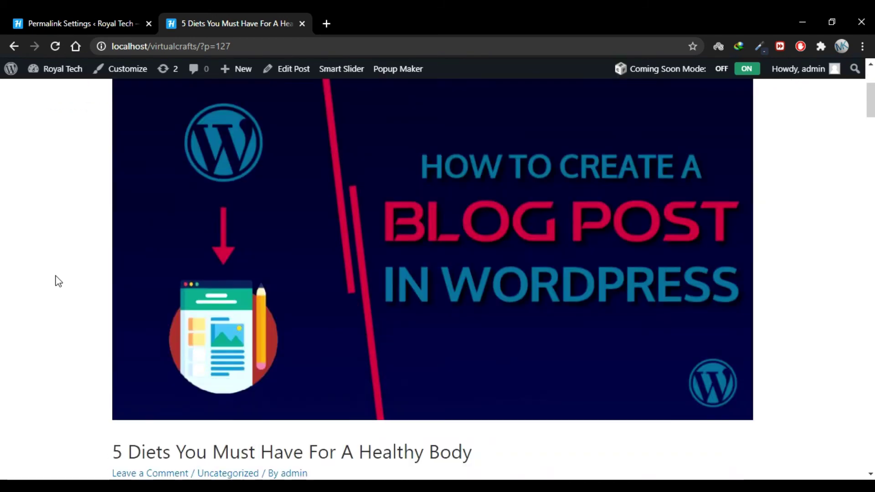
scroll(58, 281, "up", 10)
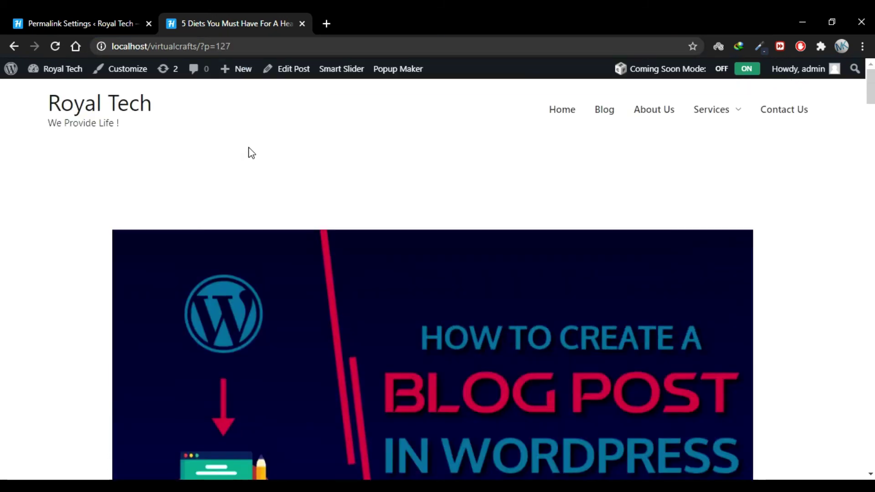
left_click_drag(232, 46, 203, 47)
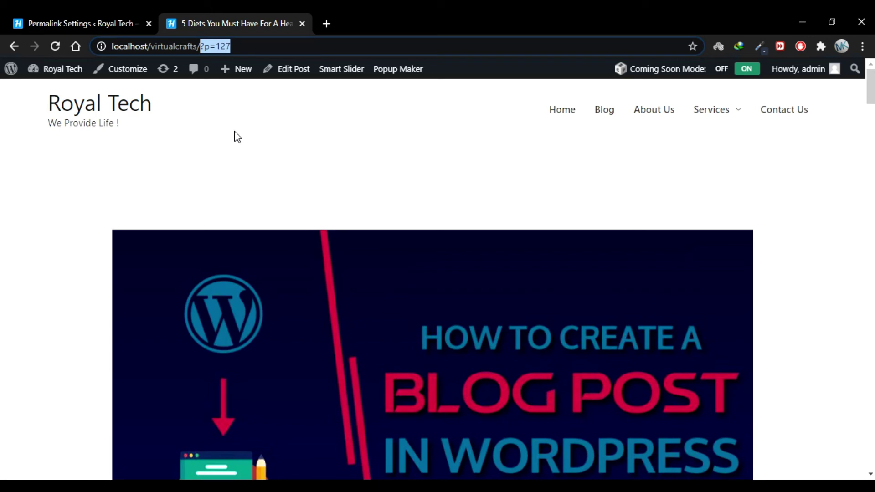
Set the permalink structure to Post name in the WordPress Permalink Settings and save the changes
left_click(87, 15)
scroll(296, 229, "down", 3)
left_click(150, 272)
scroll(227, 315, "down", 3)
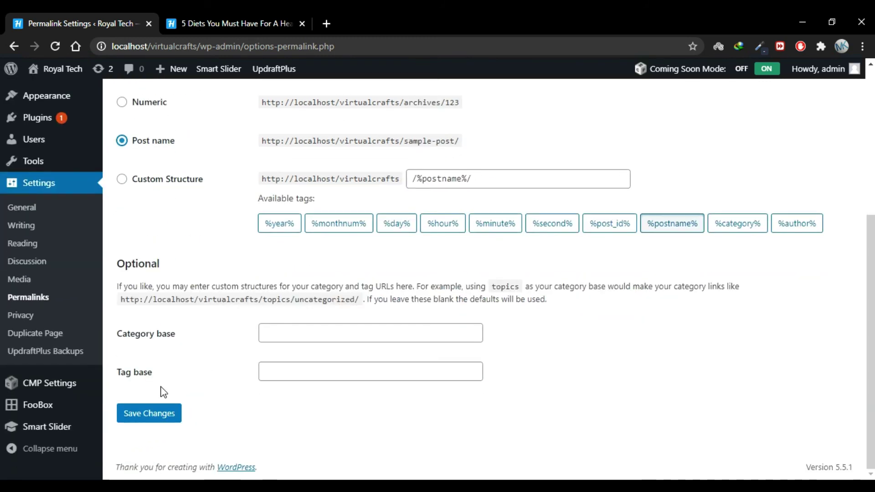
left_click(156, 416)
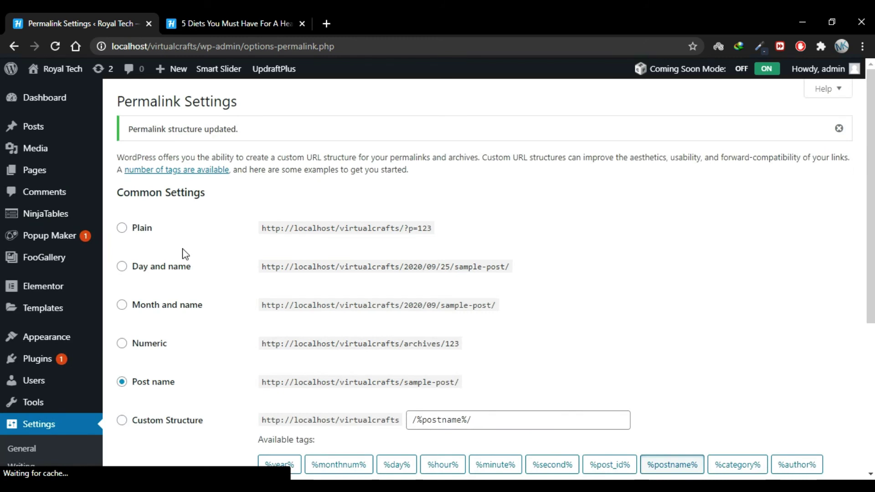
Reload the "5 Diets You Must Have For A Healthy Body" post, examine its URL slug, and return to the Permalink Settings
left_click(253, 13)
left_click(56, 41)
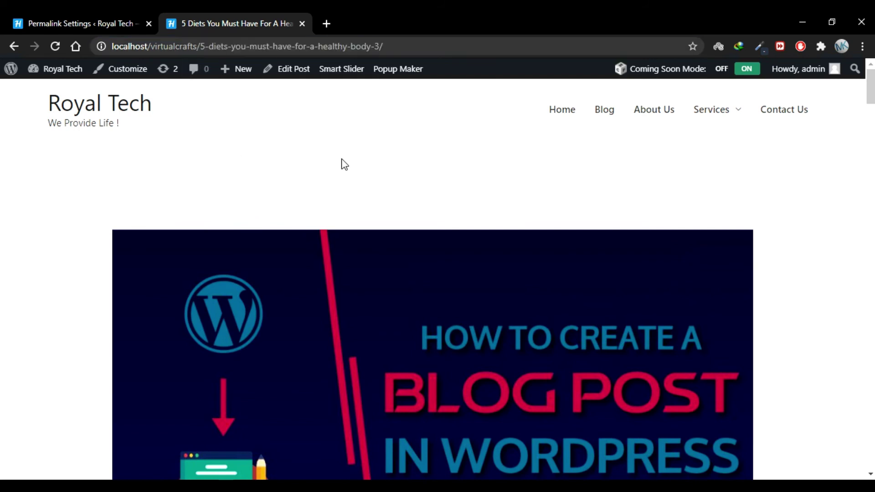
left_click_drag(384, 46, 199, 46)
left_click(204, 147)
left_click(87, 18)
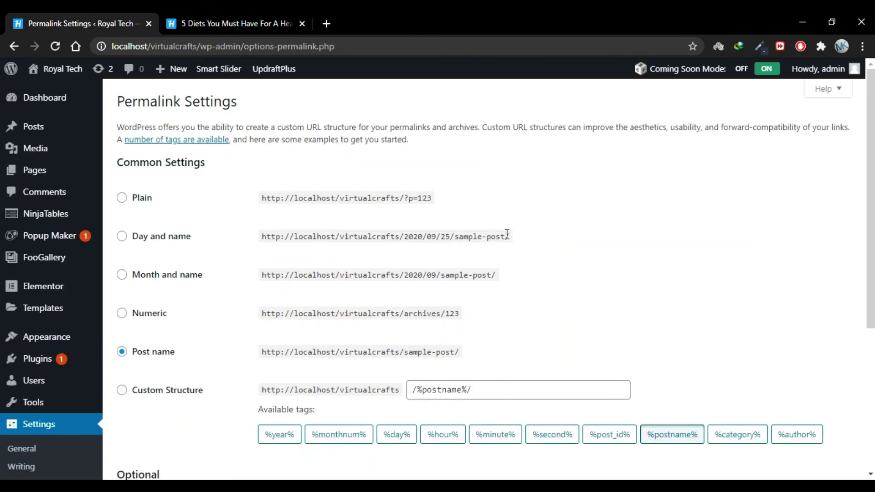